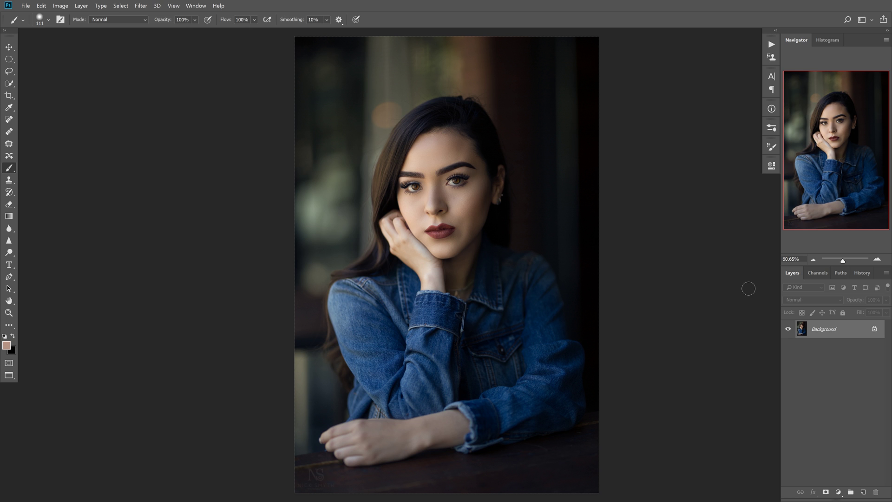
Add a new empty layer above the Background and sample a skin tone from the woman's cheek as the brush colour.
{"action": "key", "text": "ctrl+shift+alt+n"}
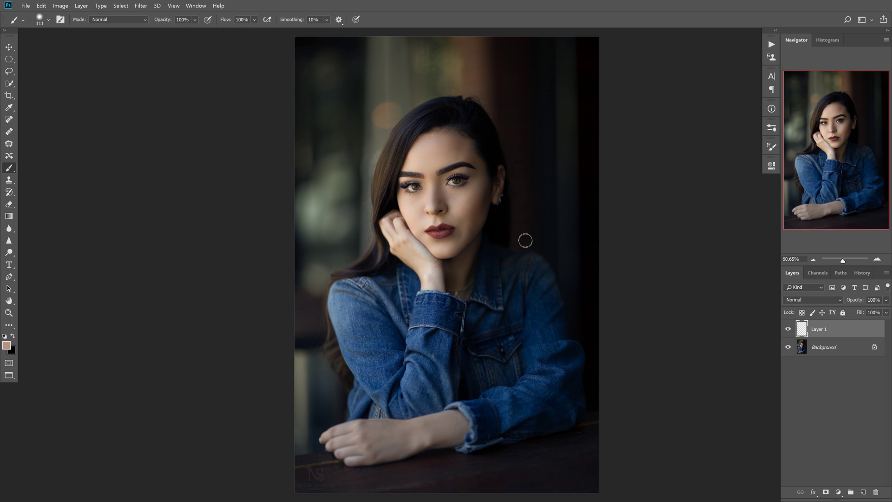
{"action": "left_click_drag", "start_coordinate": [488, 222], "coordinate": [522, 229]}
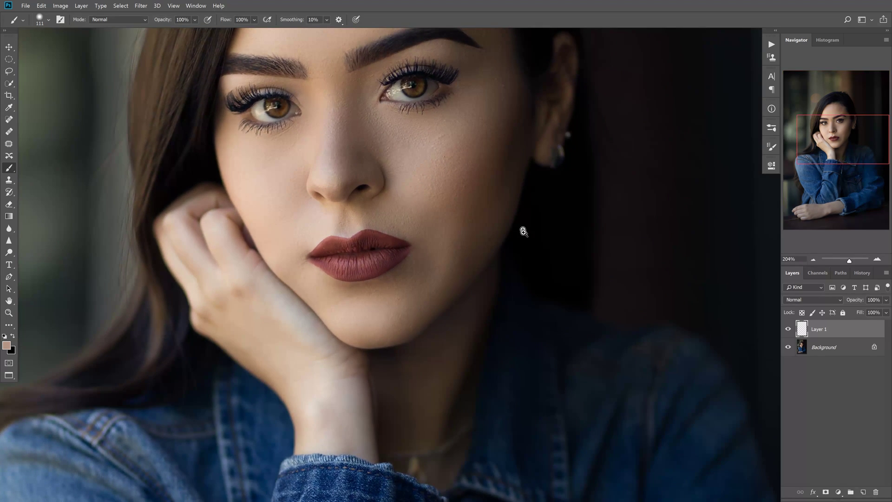
{"action": "left_click", "coordinate": [468, 149], "text": "alt"}
{"action": "left_click", "coordinate": [497, 219], "text": "alt"}
{"action": "left_click_drag", "start_coordinate": [515, 321], "coordinate": [539, 116]}
{"action": "left_click_drag", "start_coordinate": [510, 307], "coordinate": [482, 255]}
{"action": "left_click_drag", "start_coordinate": [507, 197], "coordinate": [460, 335]}
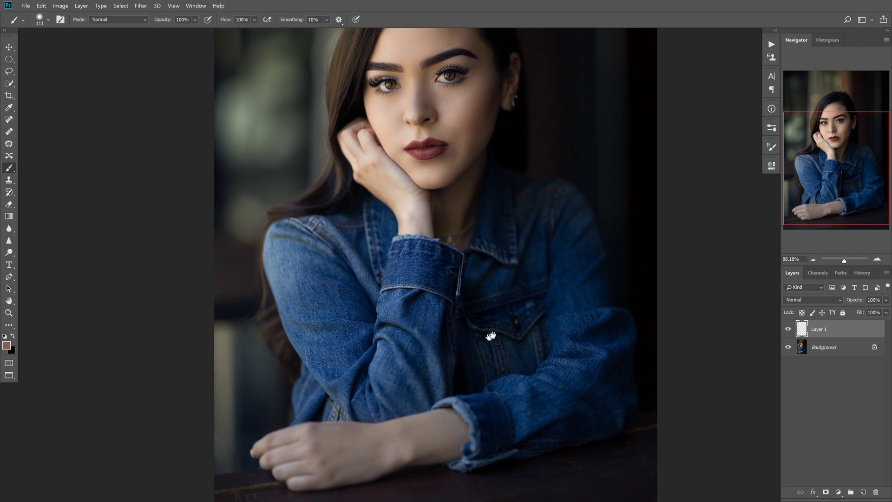
{"action": "scroll", "coordinate": [472, 138], "scroll_direction": "up", "scroll_amount": 5}
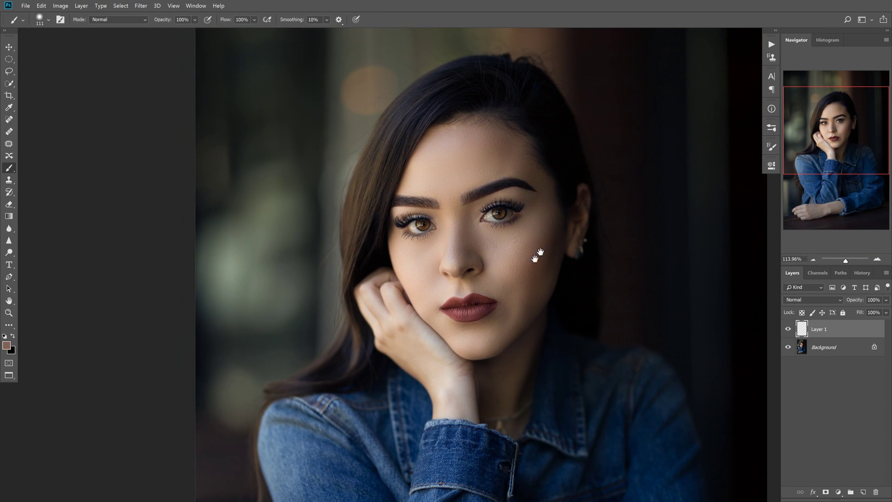
{"action": "scroll", "coordinate": [517, 258], "scroll_direction": "down", "scroll_amount": 12}
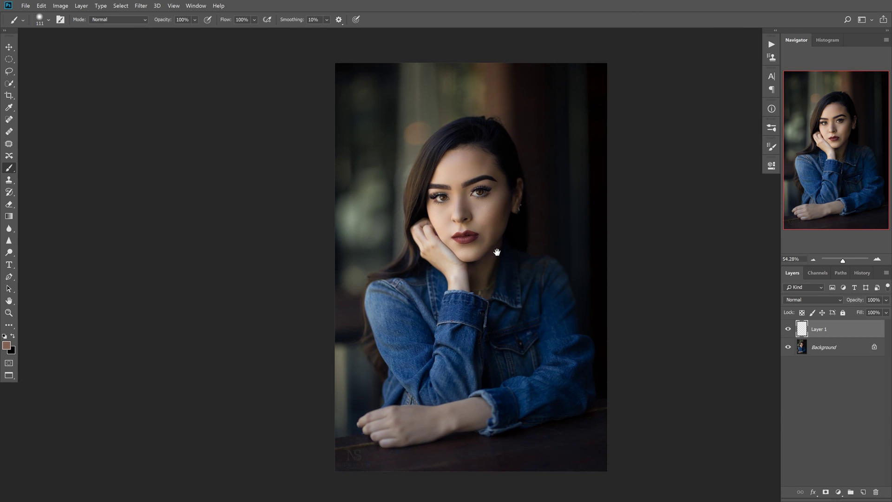
{"action": "scroll", "coordinate": [499, 234], "scroll_direction": "up", "scroll_amount": 15}
{"action": "key", "text": "alt"}
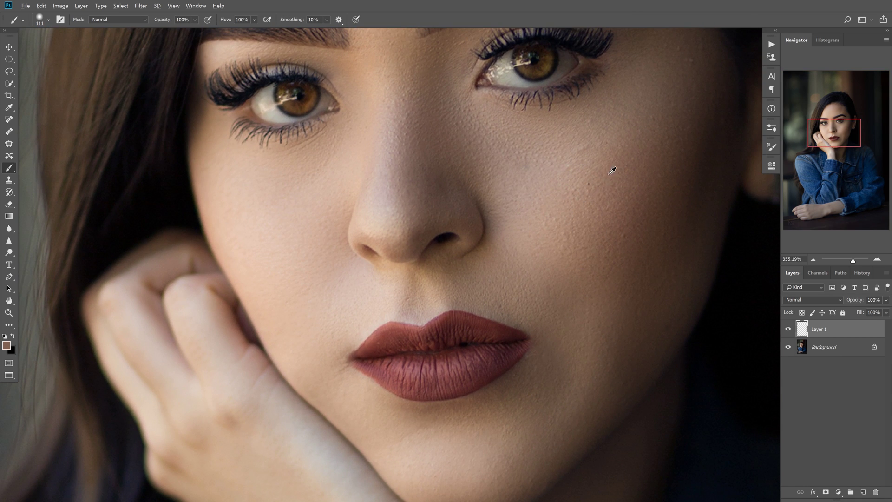
{"action": "left_click_drag", "start_coordinate": [608, 169], "coordinate": [604, 173]}
Paint the sampled skin tone over the forearm resting on the table, from the sleeve cuff to the wrist.
{"action": "key", "text": "space"}
{"action": "left_click_drag", "start_coordinate": [641, 175], "coordinate": [579, 257]}
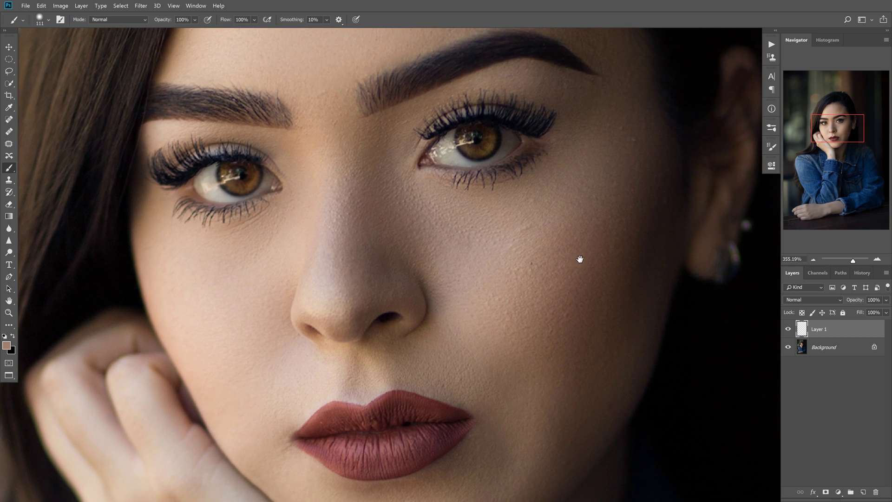
{"action": "key", "text": "space"}
{"action": "scroll", "coordinate": [612, 249], "scroll_direction": "down", "scroll_amount": 3}
{"action": "left_click_drag", "start_coordinate": [609, 418], "coordinate": [564, 116]}
{"action": "left_click_drag", "start_coordinate": [573, 344], "coordinate": [605, 226]}
{"action": "scroll", "coordinate": [604, 226], "scroll_direction": "up", "scroll_amount": 4}
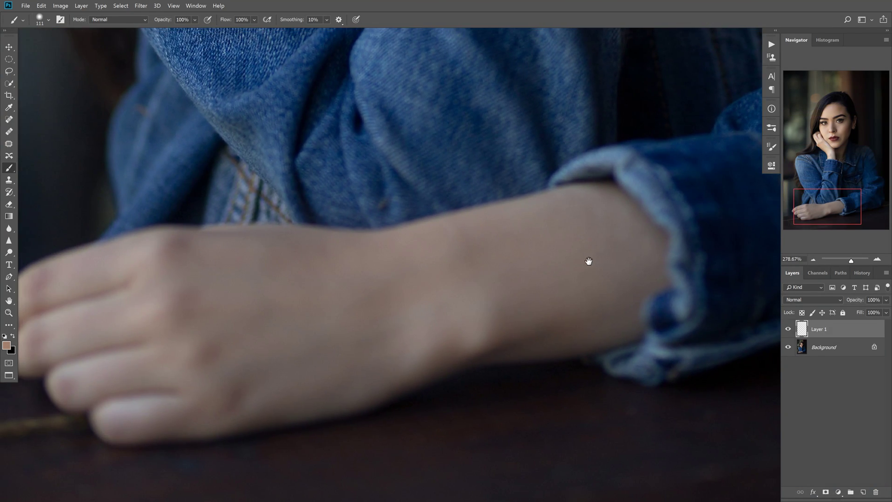
{"action": "mouse_move", "coordinate": [570, 269]}
{"action": "left_mouse_down"}
{"action": "mouse_move", "coordinate": [595, 249]}
{"action": "mouse_move", "coordinate": [620, 271]}
{"action": "mouse_move", "coordinate": [630, 247]}
{"action": "mouse_move", "coordinate": [543, 230]}
{"action": "left_mouse_up"}
{"action": "mouse_move", "coordinate": [647, 241]}
{"action": "left_mouse_down"}
{"action": "mouse_move", "coordinate": [656, 235]}
{"action": "mouse_move", "coordinate": [601, 196]}
{"action": "mouse_move", "coordinate": [495, 242]}
{"action": "mouse_move", "coordinate": [455, 243]}
{"action": "mouse_move", "coordinate": [459, 253]}
{"action": "left_mouse_up"}
{"action": "left_click_drag", "start_coordinate": [461, 257], "coordinate": [486, 258], "text": "alt"}
{"action": "mouse_move", "coordinate": [446, 252]}
{"action": "left_mouse_down"}
{"action": "mouse_move", "coordinate": [513, 219]}
{"action": "mouse_move", "coordinate": [579, 213]}
{"action": "mouse_move", "coordinate": [580, 236]}
{"action": "mouse_move", "coordinate": [537, 307]}
{"action": "mouse_move", "coordinate": [448, 299]}
{"action": "mouse_move", "coordinate": [504, 330]}
{"action": "mouse_move", "coordinate": [530, 331]}
{"action": "mouse_move", "coordinate": [561, 318]}
{"action": "mouse_move", "coordinate": [609, 316]}
{"action": "mouse_move", "coordinate": [627, 279]}
{"action": "left_mouse_up"}
{"action": "left_click_drag", "start_coordinate": [633, 271], "coordinate": [613, 274], "text": "alt"}
{"action": "mouse_move", "coordinate": [624, 314]}
{"action": "left_mouse_down"}
{"action": "mouse_move", "coordinate": [630, 330]}
{"action": "mouse_move", "coordinate": [547, 348]}
{"action": "left_mouse_up"}
{"action": "right_click", "coordinate": [568, 338], "text": "alt"}
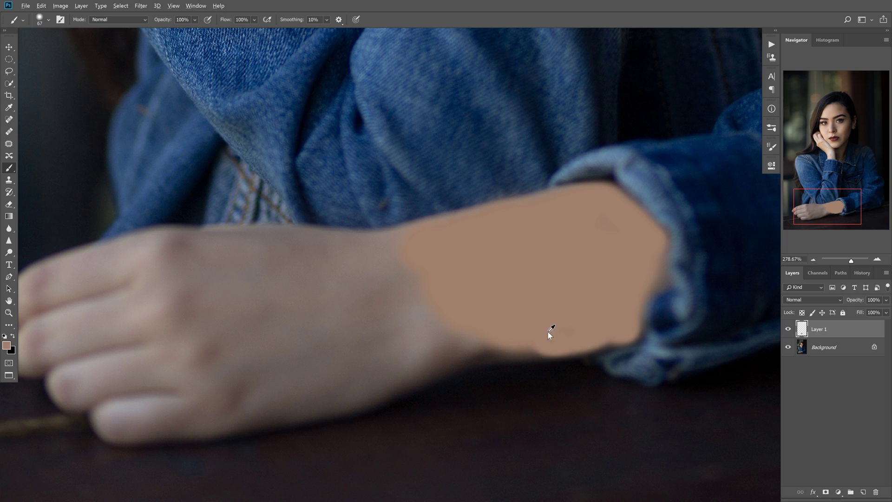
Enlarge the brush to about 83 px and paint the wrist and back of the hand down to its lower edge.
{"action": "right_click", "coordinate": [407, 274], "text": "alt"}
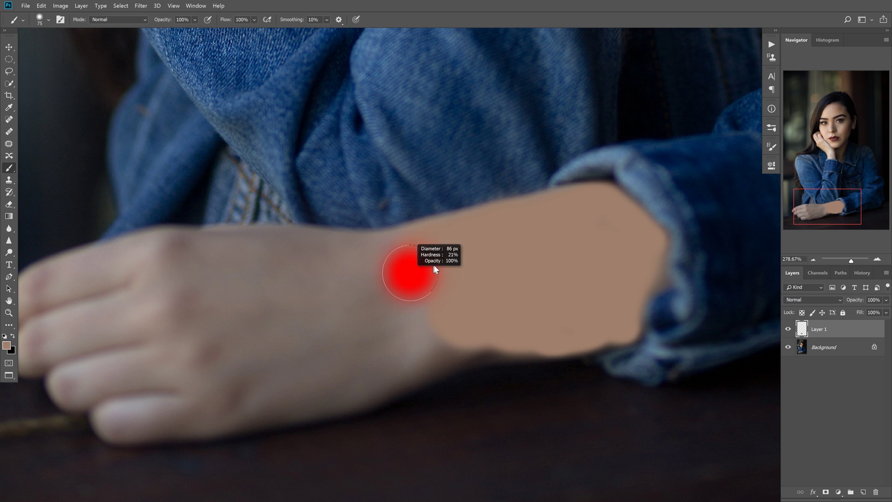
{"action": "mouse_move", "coordinate": [370, 280]}
{"action": "left_mouse_down"}
{"action": "mouse_move", "coordinate": [338, 292]}
{"action": "mouse_move", "coordinate": [560, 240]}
{"action": "left_mouse_up"}
{"action": "mouse_move", "coordinate": [523, 232]}
{"action": "left_mouse_down"}
{"action": "mouse_move", "coordinate": [513, 254]}
{"action": "mouse_move", "coordinate": [459, 277]}
{"action": "mouse_move", "coordinate": [394, 251]}
{"action": "mouse_move", "coordinate": [379, 320]}
{"action": "mouse_move", "coordinate": [490, 240]}
{"action": "mouse_move", "coordinate": [558, 288]}
{"action": "mouse_move", "coordinate": [583, 238]}
{"action": "mouse_move", "coordinate": [603, 279]}
{"action": "left_mouse_up"}
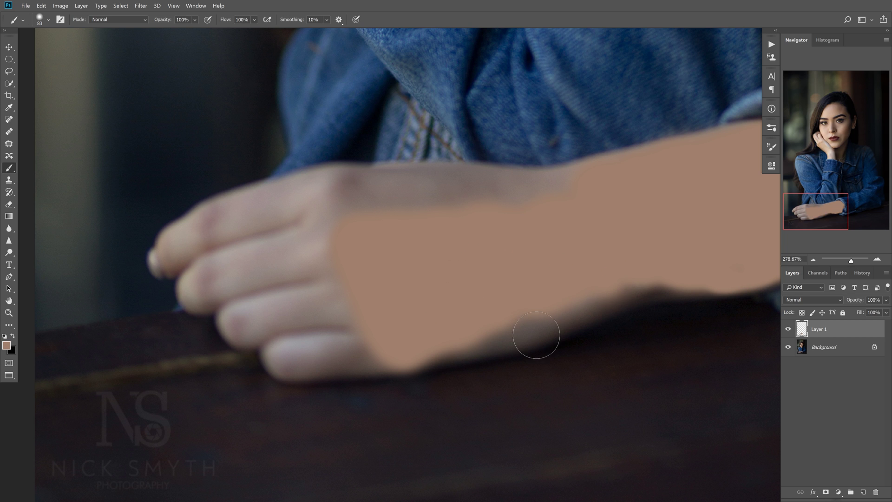
{"action": "left_click_drag", "start_coordinate": [453, 325], "coordinate": [453, 346]}
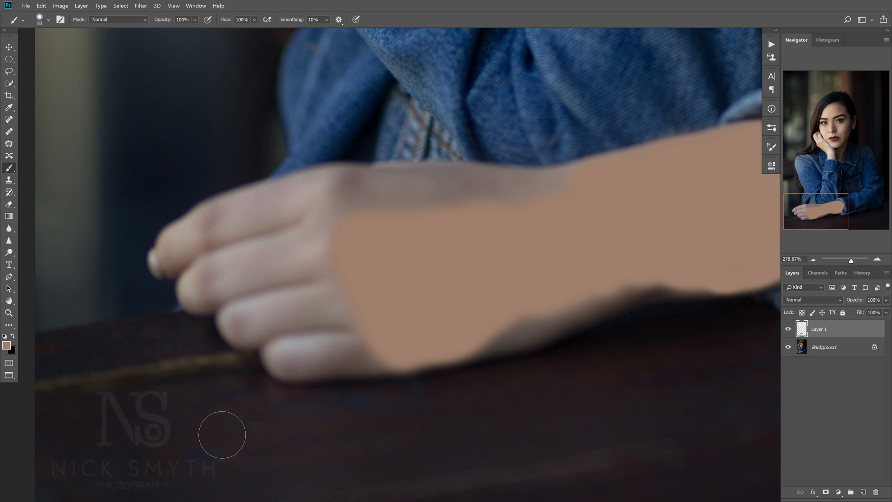
{"action": "mouse_move", "coordinate": [503, 303]}
{"action": "left_mouse_down"}
{"action": "mouse_move", "coordinate": [518, 323]}
{"action": "mouse_move", "coordinate": [508, 312]}
{"action": "mouse_move", "coordinate": [492, 322]}
{"action": "mouse_move", "coordinate": [589, 287]}
{"action": "mouse_move", "coordinate": [629, 261]}
{"action": "left_mouse_up"}
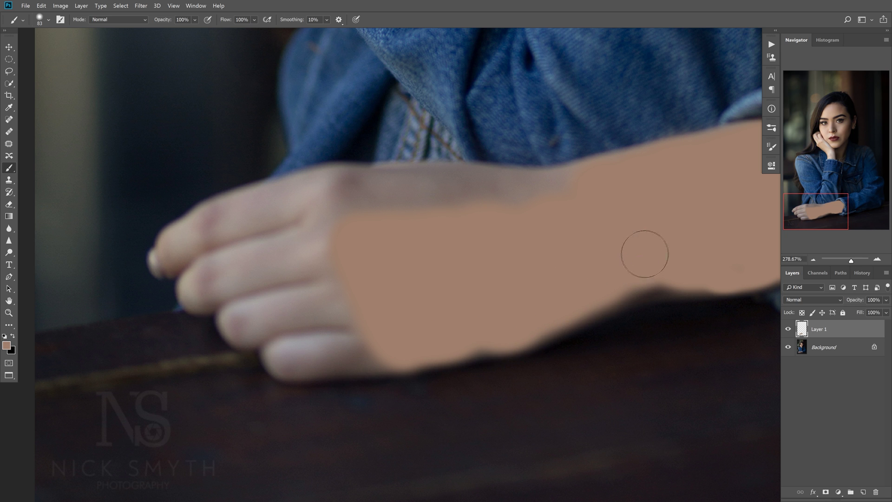
Paint the same skin tone along the upper edge of the hand and over all the fingers.
{"action": "mouse_move", "coordinate": [584, 168]}
{"action": "left_mouse_down"}
{"action": "mouse_move", "coordinate": [575, 187]}
{"action": "mouse_move", "coordinate": [518, 212]}
{"action": "mouse_move", "coordinate": [482, 203]}
{"action": "mouse_move", "coordinate": [506, 195]}
{"action": "mouse_move", "coordinate": [487, 189]}
{"action": "mouse_move", "coordinate": [437, 222]}
{"action": "mouse_move", "coordinate": [421, 213]}
{"action": "mouse_move", "coordinate": [366, 227]}
{"action": "mouse_move", "coordinate": [456, 218]}
{"action": "mouse_move", "coordinate": [463, 202]}
{"action": "mouse_move", "coordinate": [389, 194]}
{"action": "mouse_move", "coordinate": [370, 219]}
{"action": "mouse_move", "coordinate": [465, 196]}
{"action": "mouse_move", "coordinate": [439, 200]}
{"action": "left_mouse_up"}
{"action": "left_click_drag", "start_coordinate": [378, 244], "coordinate": [471, 241]}
{"action": "mouse_move", "coordinate": [455, 315]}
{"action": "left_mouse_down"}
{"action": "mouse_move", "coordinate": [424, 297]}
{"action": "mouse_move", "coordinate": [415, 345]}
{"action": "mouse_move", "coordinate": [384, 349]}
{"action": "mouse_move", "coordinate": [475, 338]}
{"action": "mouse_move", "coordinate": [407, 292]}
{"action": "mouse_move", "coordinate": [388, 259]}
{"action": "mouse_move", "coordinate": [414, 272]}
{"action": "mouse_move", "coordinate": [428, 213]}
{"action": "mouse_move", "coordinate": [457, 174]}
{"action": "mouse_move", "coordinate": [405, 208]}
{"action": "mouse_move", "coordinate": [380, 207]}
{"action": "mouse_move", "coordinate": [370, 254]}
{"action": "mouse_move", "coordinate": [392, 336]}
{"action": "mouse_move", "coordinate": [365, 299]}
{"action": "mouse_move", "coordinate": [342, 315]}
{"action": "mouse_move", "coordinate": [330, 306]}
{"action": "mouse_move", "coordinate": [354, 310]}
{"action": "mouse_move", "coordinate": [338, 264]}
{"action": "mouse_move", "coordinate": [309, 263]}
{"action": "mouse_move", "coordinate": [294, 284]}
{"action": "mouse_move", "coordinate": [307, 284]}
{"action": "mouse_move", "coordinate": [296, 239]}
{"action": "mouse_move", "coordinate": [283, 239]}
{"action": "mouse_move", "coordinate": [331, 213]}
{"action": "left_mouse_up"}
{"action": "left_click_drag", "start_coordinate": [606, 201], "coordinate": [550, 202]}
{"action": "left_click_drag", "start_coordinate": [584, 223], "coordinate": [544, 243]}
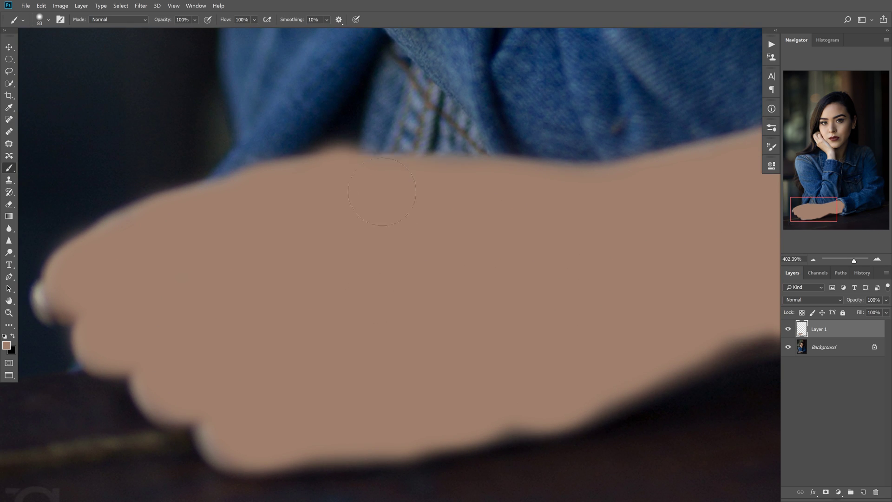
Set the painted layer's blend mode to Hue and view the whole portrait.
{"action": "key", "text": "e"}
{"action": "scroll", "coordinate": [587, 299], "scroll_direction": "down", "scroll_amount": 5}
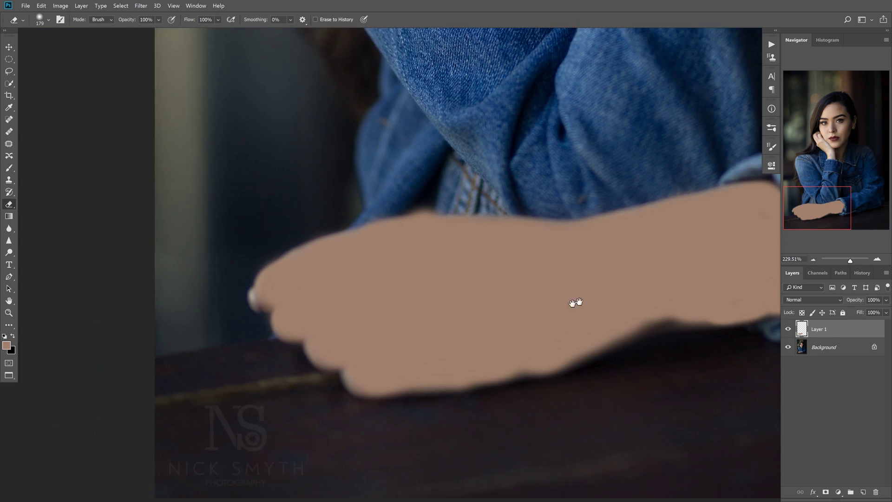
{"action": "scroll", "coordinate": [562, 328], "scroll_direction": "up", "scroll_amount": 2}
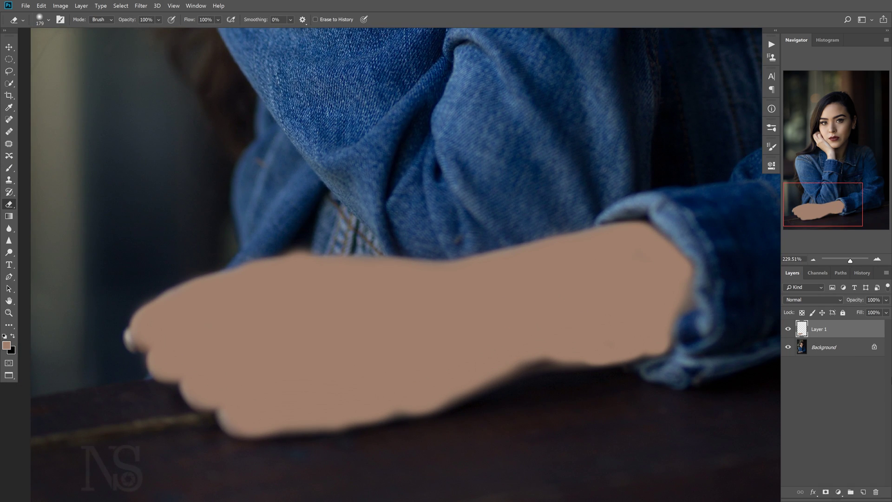
{"action": "left_click", "coordinate": [824, 297]}
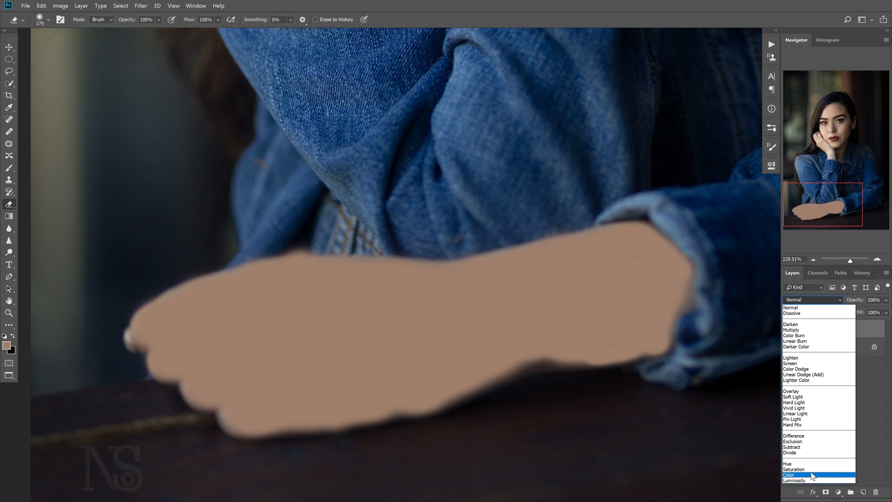
{"action": "left_click", "coordinate": [808, 464]}
{"action": "mouse_move", "coordinate": [828, 210]}
{"action": "left_mouse_down"}
{"action": "mouse_move", "coordinate": [832, 195]}
{"action": "mouse_move", "coordinate": [835, 219]}
{"action": "left_mouse_up"}
{"action": "left_click", "coordinate": [812, 259]}
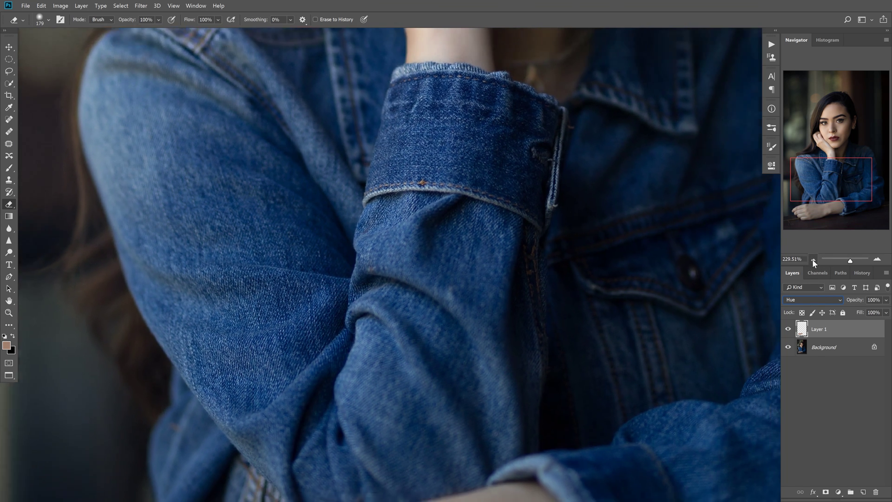
{"action": "left_click", "coordinate": [813, 259]}
{"action": "left_click", "coordinate": [812, 259]}
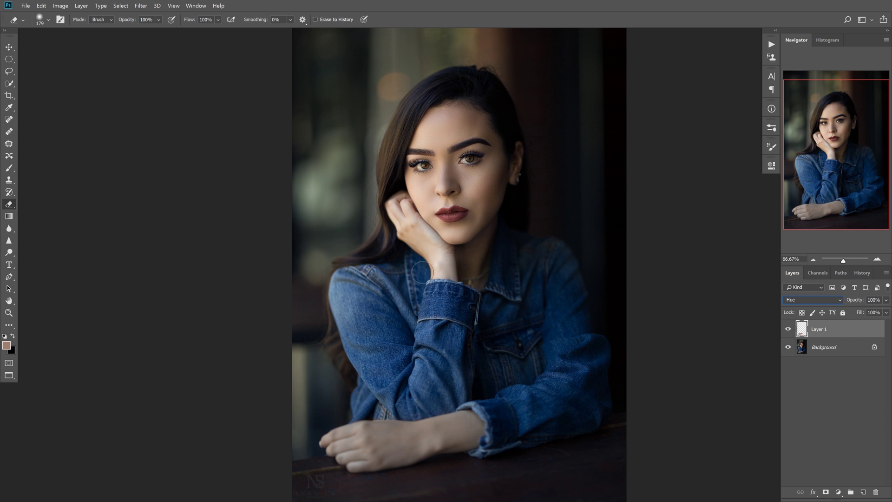
Compare the hand close up with the painted layer hidden and shown to judge the Hue blend.
{"action": "left_click", "coordinate": [877, 259]}
{"action": "left_click", "coordinate": [877, 258]}
{"action": "left_click", "coordinate": [877, 258]}
{"action": "left_click", "coordinate": [877, 258]}
{"action": "left_click_drag", "start_coordinate": [845, 159], "coordinate": [824, 214]}
{"action": "left_click", "coordinate": [813, 258]}
{"action": "left_click", "coordinate": [788, 329]}
{"action": "left_click", "coordinate": [787, 328]}
{"action": "left_click", "coordinate": [787, 329]}
{"action": "left_click", "coordinate": [787, 329]}
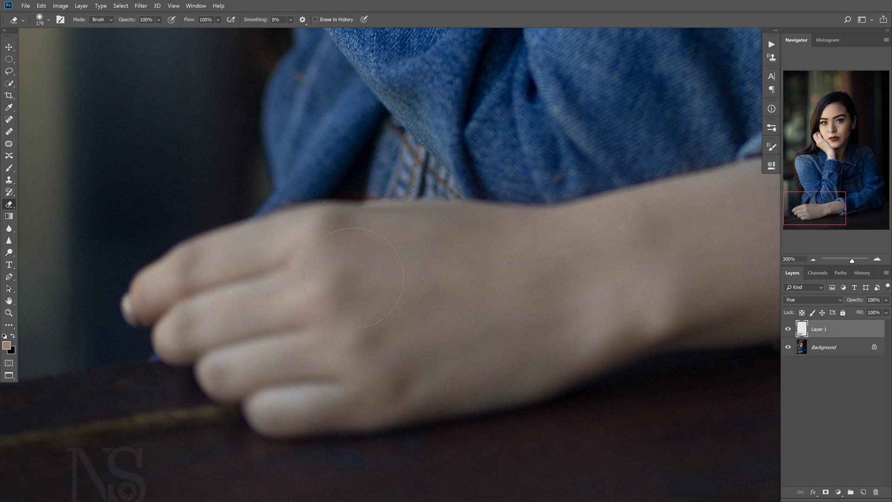
{"action": "left_click_drag", "start_coordinate": [383, 310], "coordinate": [295, 286]}
{"action": "left_click", "coordinate": [788, 330]}
{"action": "left_click", "coordinate": [787, 330]}
{"action": "left_click", "coordinate": [788, 329]}
{"action": "left_click", "coordinate": [788, 330]}
{"action": "left_click", "coordinate": [788, 330]}
{"action": "left_click", "coordinate": [788, 330]}
{"action": "left_click", "coordinate": [789, 330]}
{"action": "left_click", "coordinate": [789, 330]}
{"action": "left_click", "coordinate": [789, 330]}
{"action": "left_click", "coordinate": [788, 330]}
{"action": "left_click", "coordinate": [789, 330]}
{"action": "left_click", "coordinate": [788, 331]}
Change the painted layer's blend mode to Color.
{"action": "left_click", "coordinate": [813, 258]}
{"action": "left_click", "coordinate": [812, 258]}
{"action": "left_click", "coordinate": [813, 257]}
{"action": "left_click_drag", "start_coordinate": [836, 211], "coordinate": [837, 209]}
{"action": "left_click", "coordinate": [832, 298]}
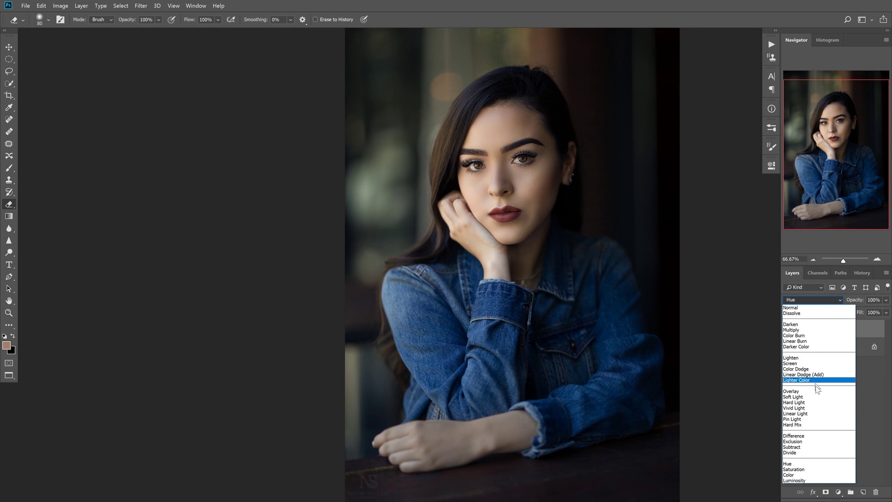
{"action": "left_click", "coordinate": [800, 474]}
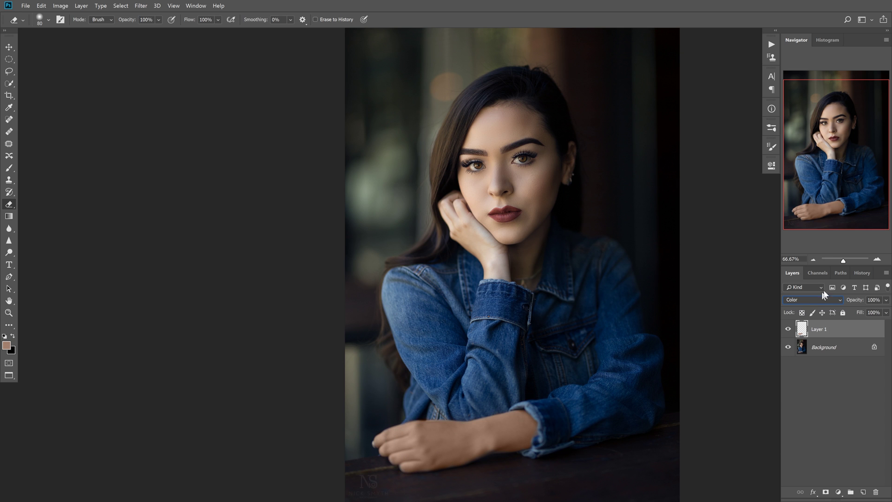
Duplicate the painted layer and set the copy's blend mode to Hue.
{"action": "left_click", "coordinate": [876, 259]}
{"action": "left_click", "coordinate": [876, 259]}
{"action": "left_click_drag", "start_coordinate": [820, 174], "coordinate": [823, 264]}
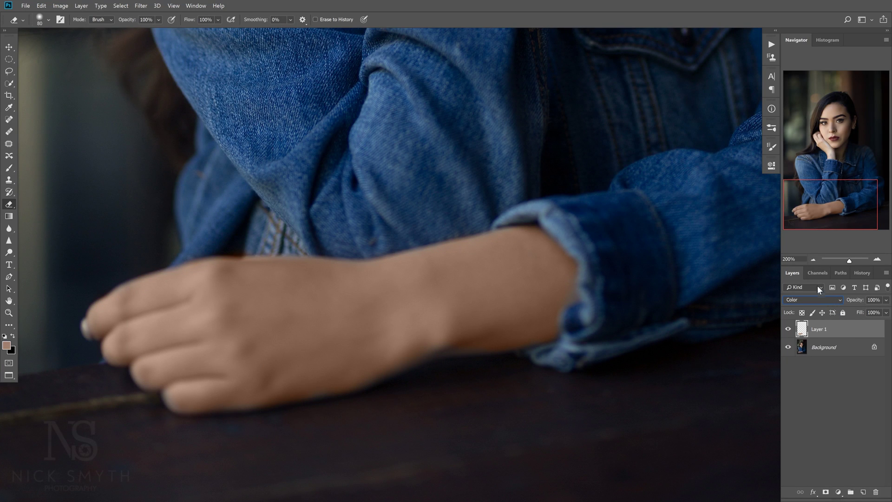
{"action": "key", "text": "ctrl+j"}
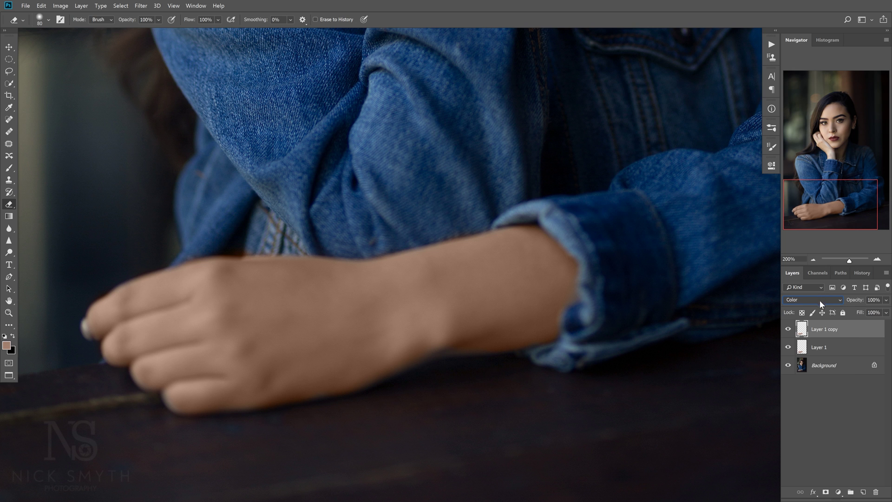
{"action": "left_click", "coordinate": [820, 301]}
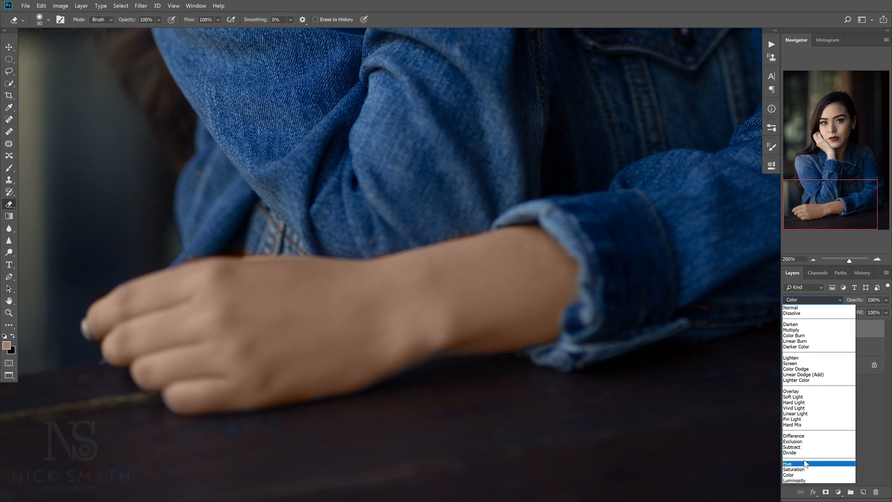
{"action": "left_click", "coordinate": [790, 464]}
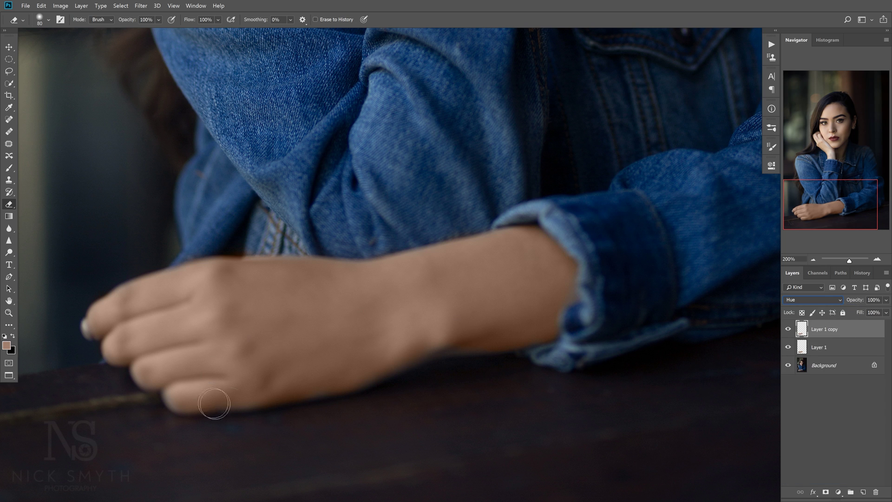
Lower the original Color layer's opacity to 12% and the Hue copy's opacity to about 39%.
{"action": "left_click", "coordinate": [838, 348]}
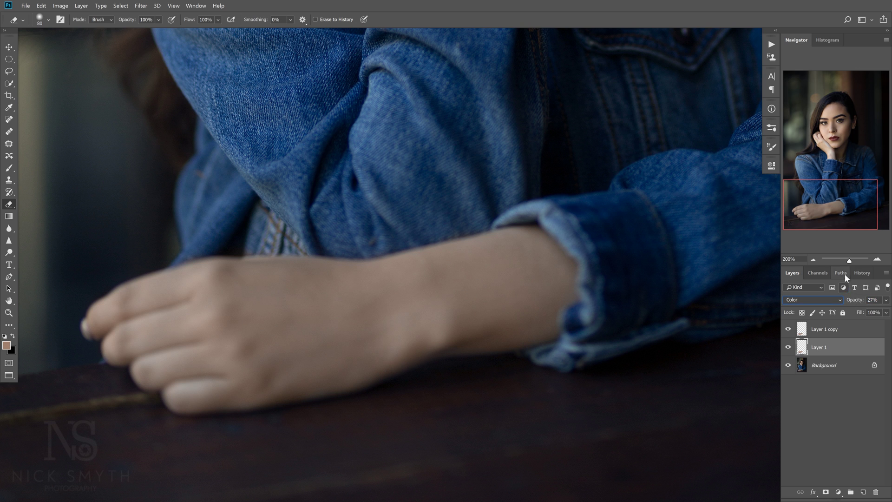
{"action": "left_click", "coordinate": [815, 260]}
{"action": "left_click", "coordinate": [815, 260]}
{"action": "left_click", "coordinate": [814, 260]}
{"action": "left_click", "coordinate": [829, 190]}
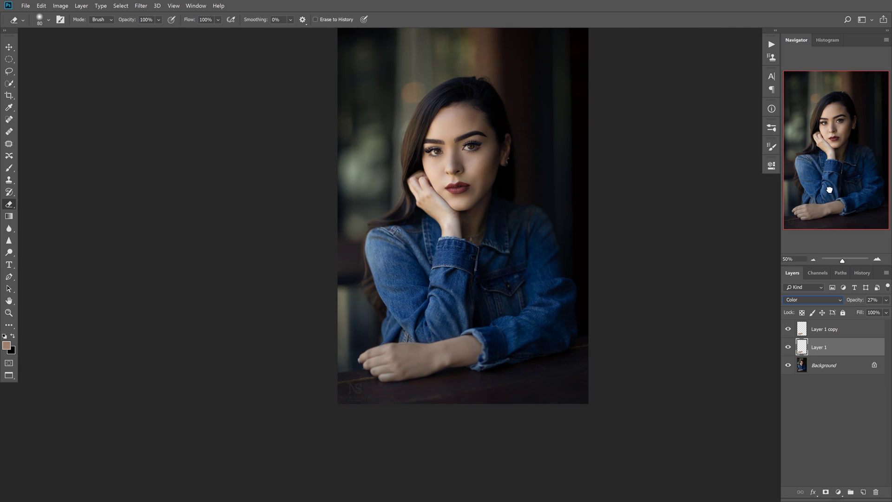
{"action": "left_click", "coordinate": [876, 260]}
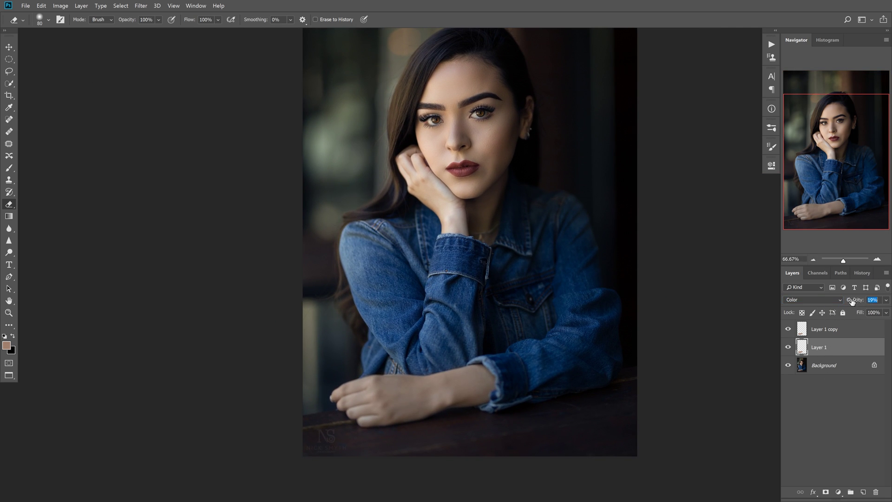
{"action": "left_click", "coordinate": [854, 327]}
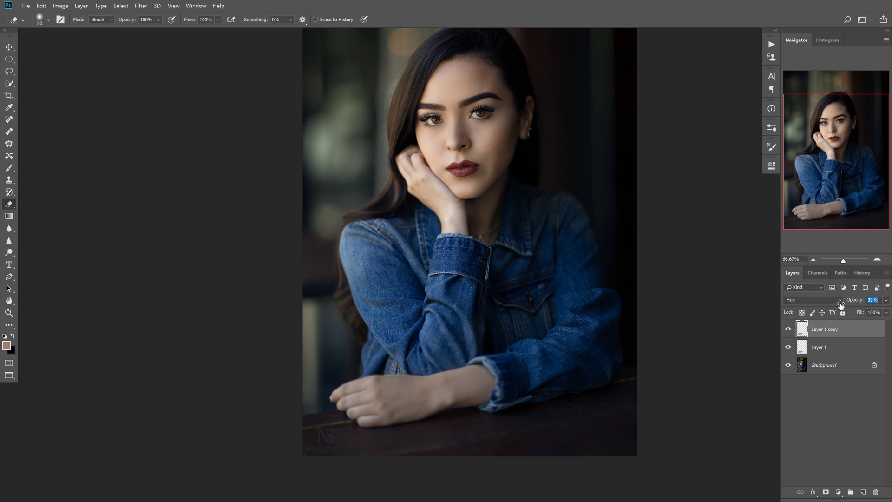
{"action": "left_click", "coordinate": [834, 352]}
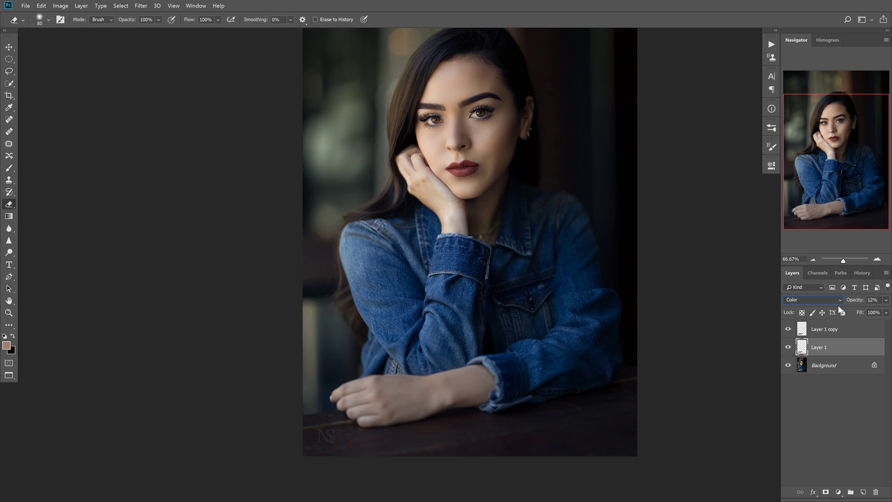
{"action": "left_click_drag", "start_coordinate": [850, 305], "coordinate": [848, 303]}
Group the Color layer and its Hue copy.
{"action": "left_click", "coordinate": [835, 330], "text": "shift"}
{"action": "key", "text": "ctrl+g"}
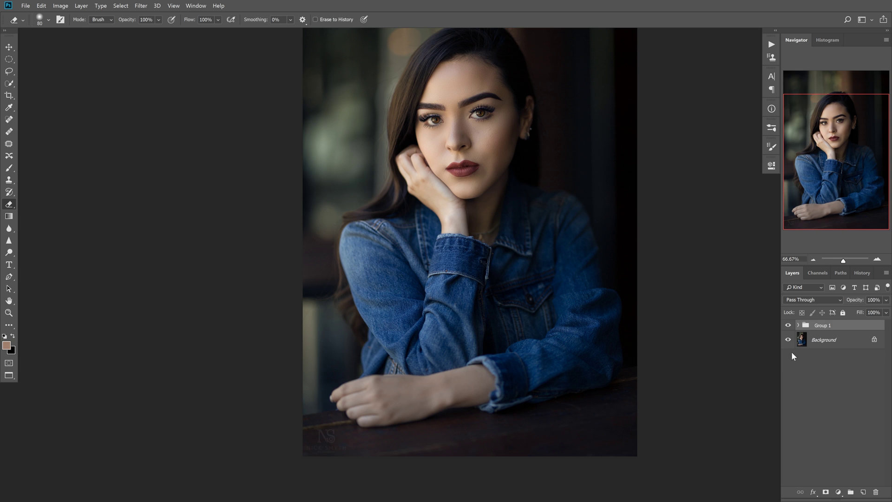
Compare the portrait with the layer group hidden and shown to check the corrected arm against the face.
{"action": "left_click", "coordinate": [788, 327]}
{"action": "left_click", "coordinate": [788, 327]}
{"action": "left_click", "coordinate": [788, 326]}
{"action": "left_click", "coordinate": [788, 325]}
{"action": "left_click", "coordinate": [788, 325]}
{"action": "left_click", "coordinate": [788, 327]}
{"action": "left_click", "coordinate": [789, 327]}
{"action": "left_click", "coordinate": [788, 328]}
{"action": "left_click", "coordinate": [788, 327]}
{"action": "left_click", "coordinate": [789, 328]}
{"action": "left_click", "coordinate": [788, 327]}
{"action": "left_click", "coordinate": [788, 327]}
Raise the opacity of the Color layer inside the group to about 21%.
{"action": "double_click", "coordinate": [799, 327]}
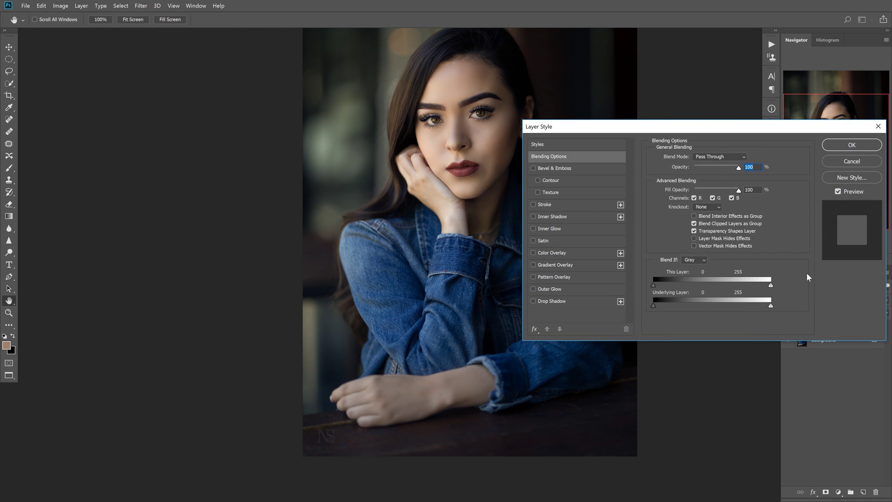
{"action": "key", "text": "Escape"}
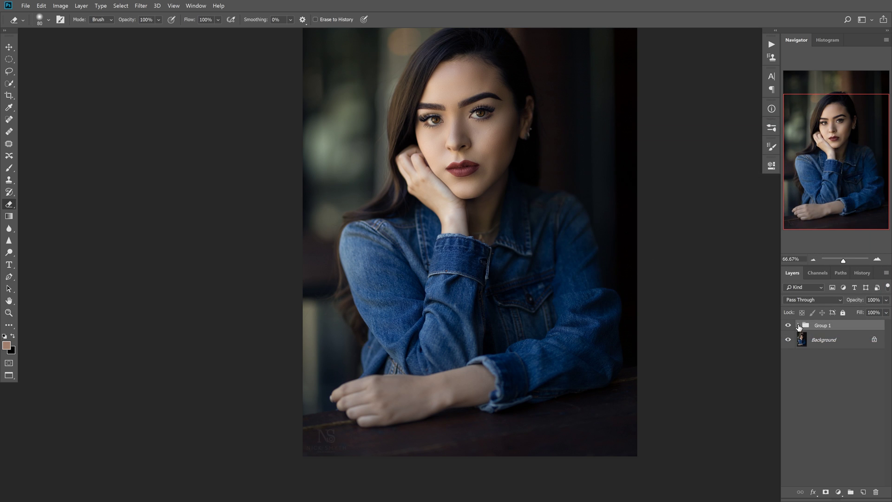
{"action": "left_click", "coordinate": [799, 325]}
{"action": "left_click", "coordinate": [836, 361]}
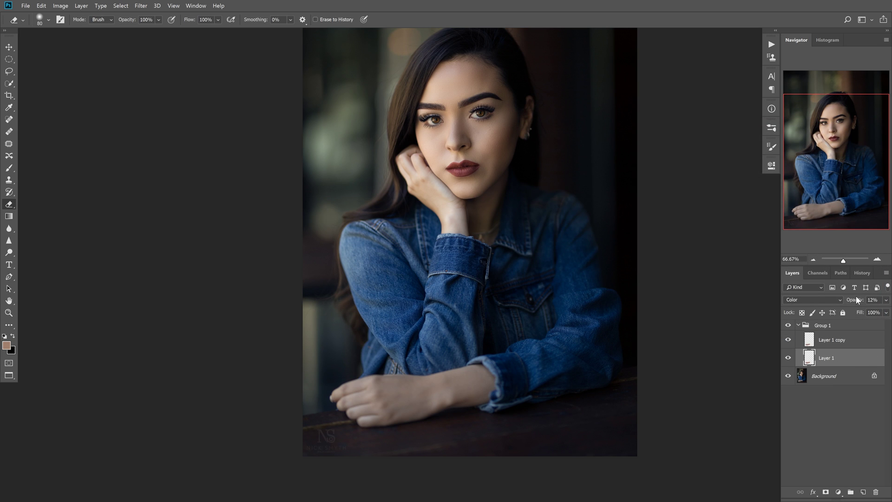
{"action": "left_click_drag", "start_coordinate": [853, 301], "coordinate": [856, 301]}
{"action": "left_click", "coordinate": [798, 325]}
Compare the whole portrait with the layer group hidden and shown to judge the forearm's skin tone at the raised opacity.
{"action": "left_click", "coordinate": [788, 326]}
{"action": "left_click", "coordinate": [788, 326]}
{"action": "left_click", "coordinate": [789, 326]}
{"action": "left_click", "coordinate": [788, 326]}
{"action": "left_click", "coordinate": [788, 326]}
{"action": "left_click", "coordinate": [788, 327]}
{"action": "left_click", "coordinate": [825, 153]}
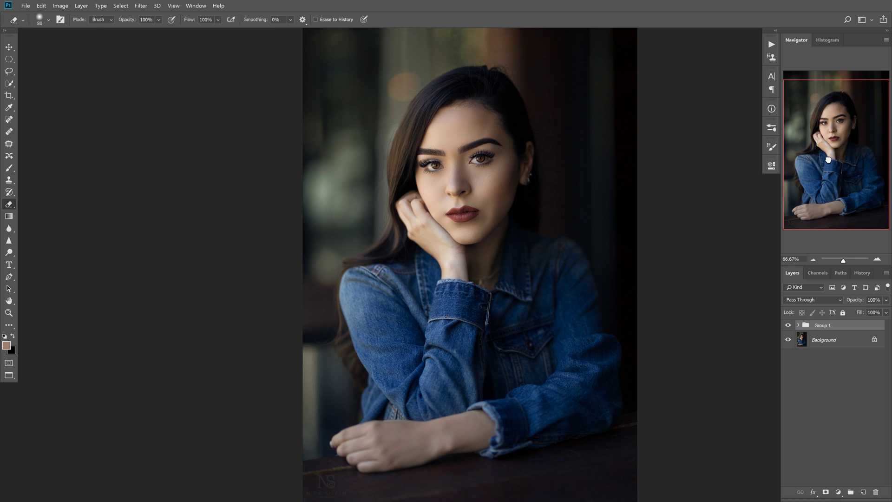
{"action": "left_click", "coordinate": [788, 326]}
{"action": "left_click", "coordinate": [789, 327]}
{"action": "left_click", "coordinate": [788, 326]}
{"action": "left_click", "coordinate": [788, 326]}
{"action": "left_click", "coordinate": [788, 326]}
{"action": "left_click", "coordinate": [788, 325]}
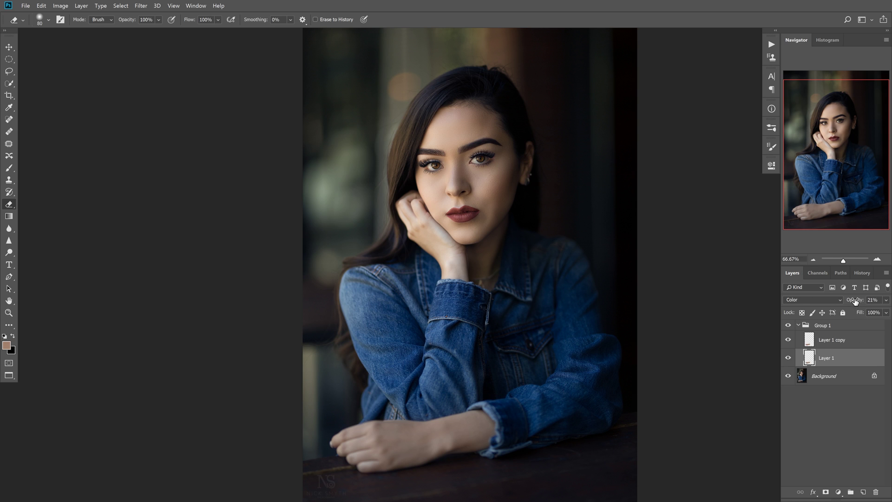
Fine-tune the Color layer's opacity and shift its hue by +7 with Hue/Saturation.
{"action": "left_click_drag", "start_coordinate": [856, 301], "coordinate": [854, 302]}
{"action": "key", "text": "ctrl+u"}
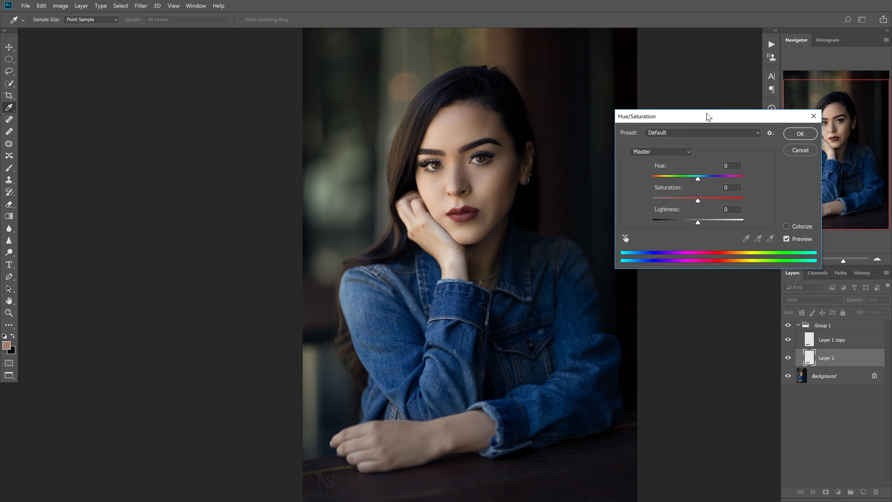
{"action": "left_click_drag", "start_coordinate": [707, 116], "coordinate": [732, 124]}
{"action": "mouse_move", "coordinate": [723, 184]}
{"action": "left_mouse_down"}
{"action": "mouse_move", "coordinate": [683, 184]}
{"action": "mouse_move", "coordinate": [724, 186]}
{"action": "left_mouse_up"}
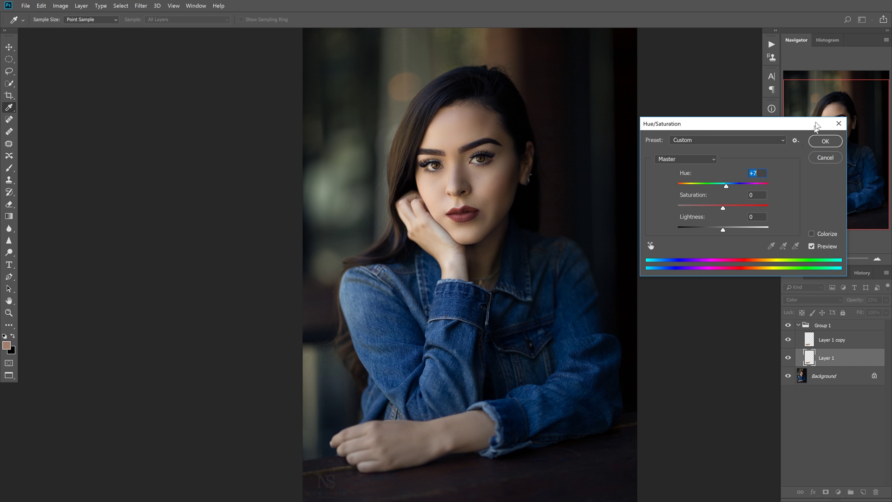
{"action": "left_click", "coordinate": [825, 141]}
{"action": "key", "text": "e"}
Isolate the hue-shifted Color layer briefly, and check the forearm before and after the correction by toggling the collapsed group's visibility.
{"action": "key", "text": "alt+bracketright"}
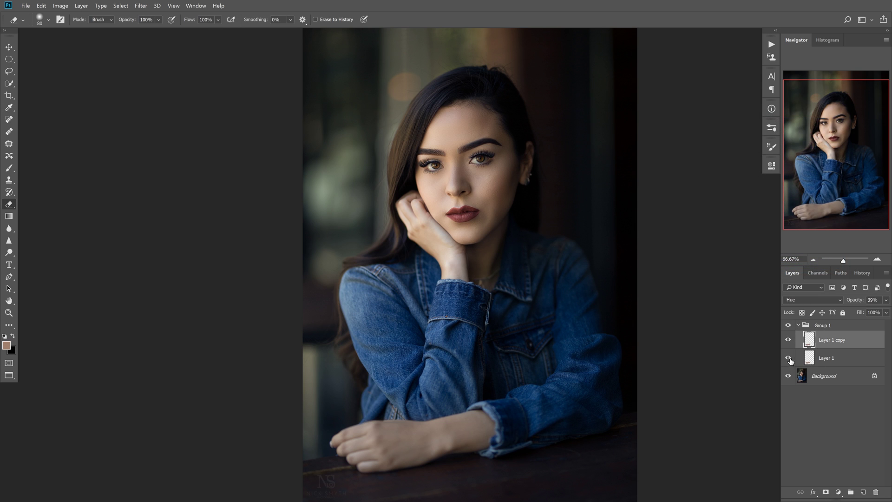
{"action": "left_click", "coordinate": [789, 360], "text": "alt"}
{"action": "left_click", "coordinate": [787, 358], "text": "alt"}
{"action": "left_click", "coordinate": [789, 326]}
{"action": "left_click", "coordinate": [787, 326]}
{"action": "left_click", "coordinate": [798, 326]}
{"action": "left_click", "coordinate": [798, 327]}
{"action": "left_click", "coordinate": [799, 328]}
{"action": "left_click", "coordinate": [789, 326]}
{"action": "left_click", "coordinate": [789, 326]}
{"action": "left_click", "coordinate": [789, 326]}
{"action": "left_click", "coordinate": [789, 326]}
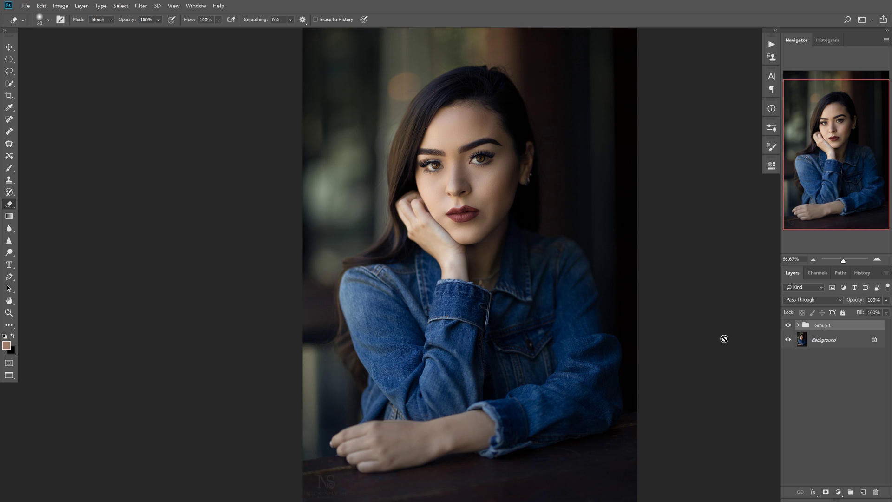